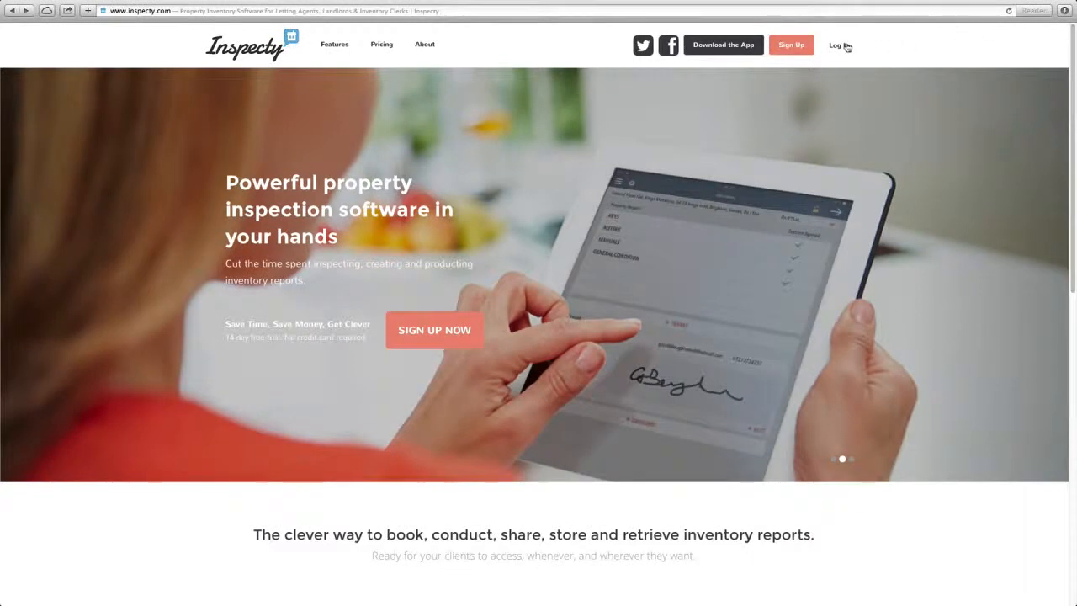
Log in to the Inspecty administration area with the account e-mail address and password.
{"action": "left_click", "coordinate": [469, 291]}
{"action": "key", "text": "Tab"}
{"action": "type", "text": "•••"}
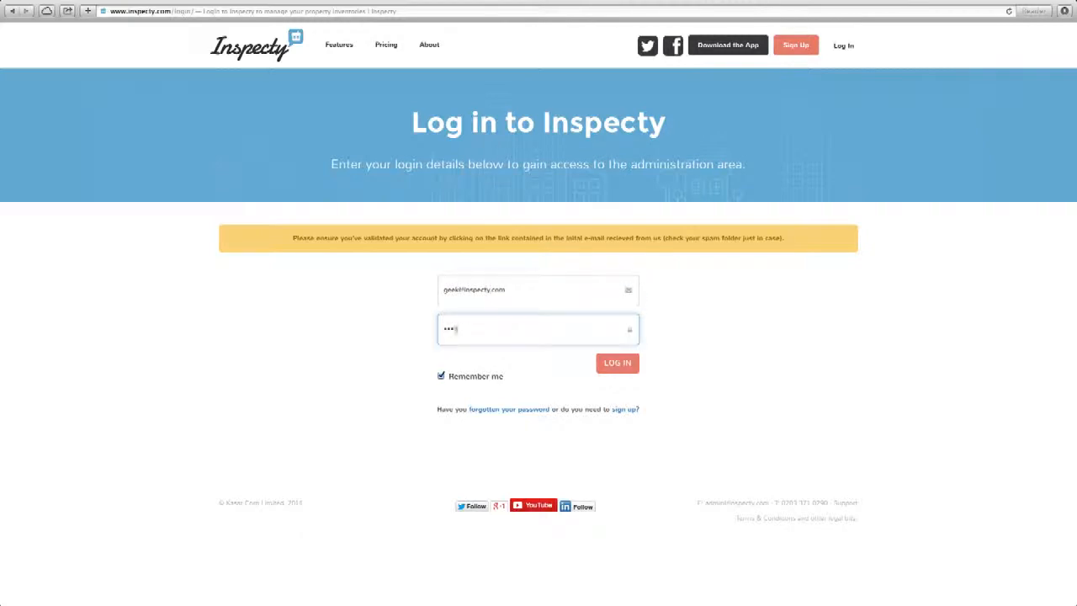
{"action": "type", "text": "••••••"}
{"action": "key", "text": "Return"}
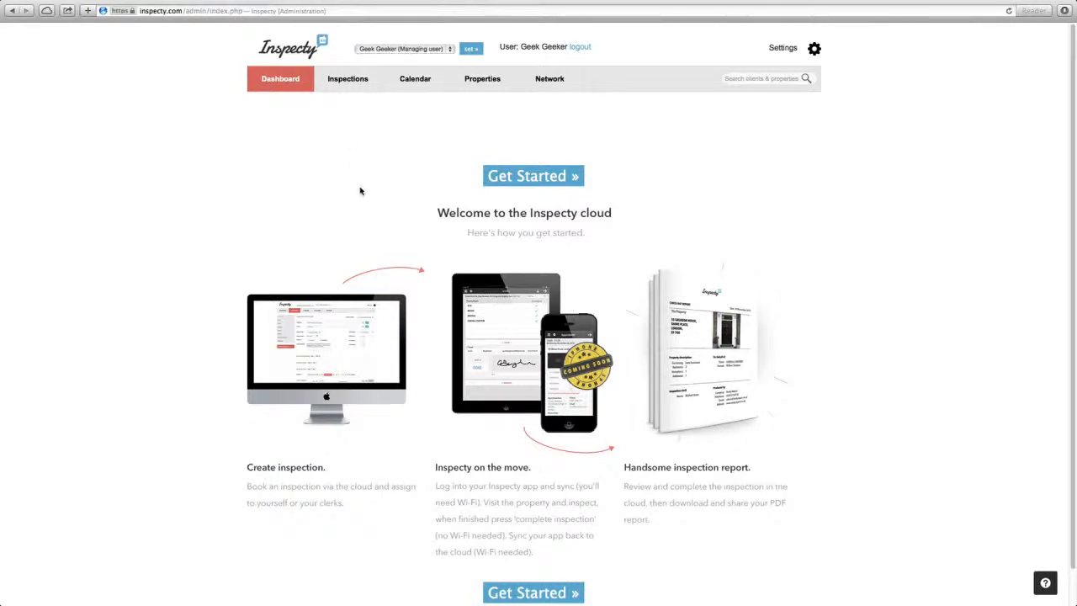
Look through the Inspections, Calendar and Properties pages and the Network's user and client lists.
{"action": "left_click", "coordinate": [342, 86]}
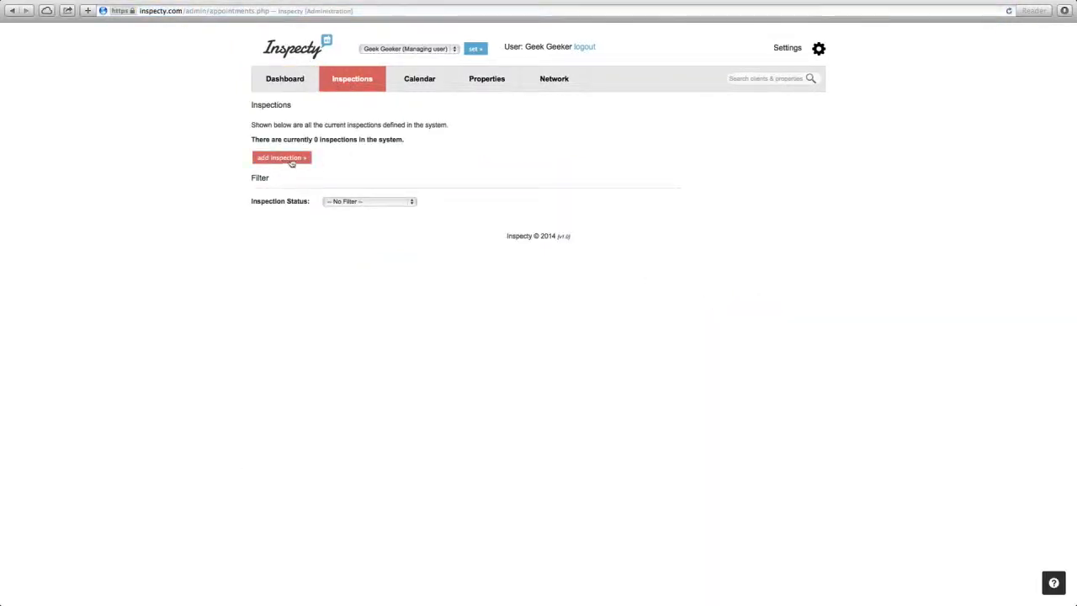
{"action": "left_click", "coordinate": [419, 84]}
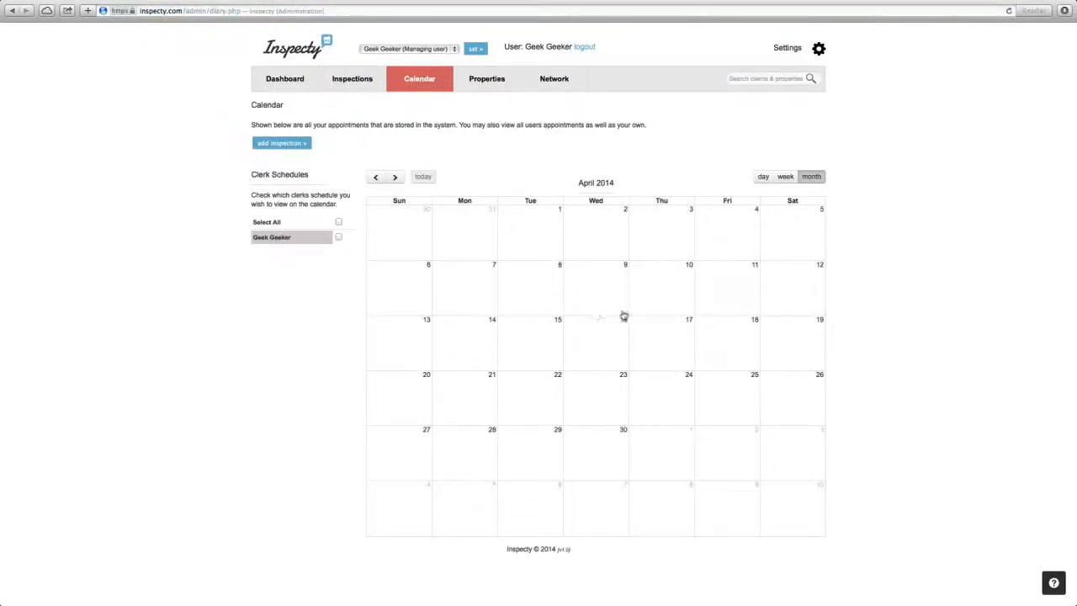
{"action": "left_click", "coordinate": [485, 87]}
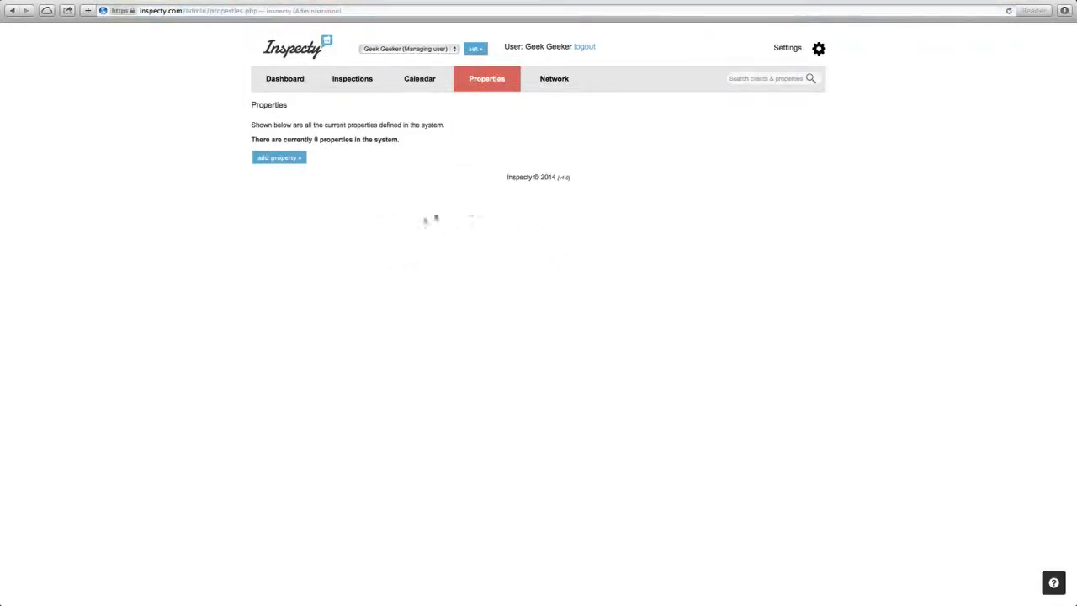
{"action": "left_click", "coordinate": [550, 89]}
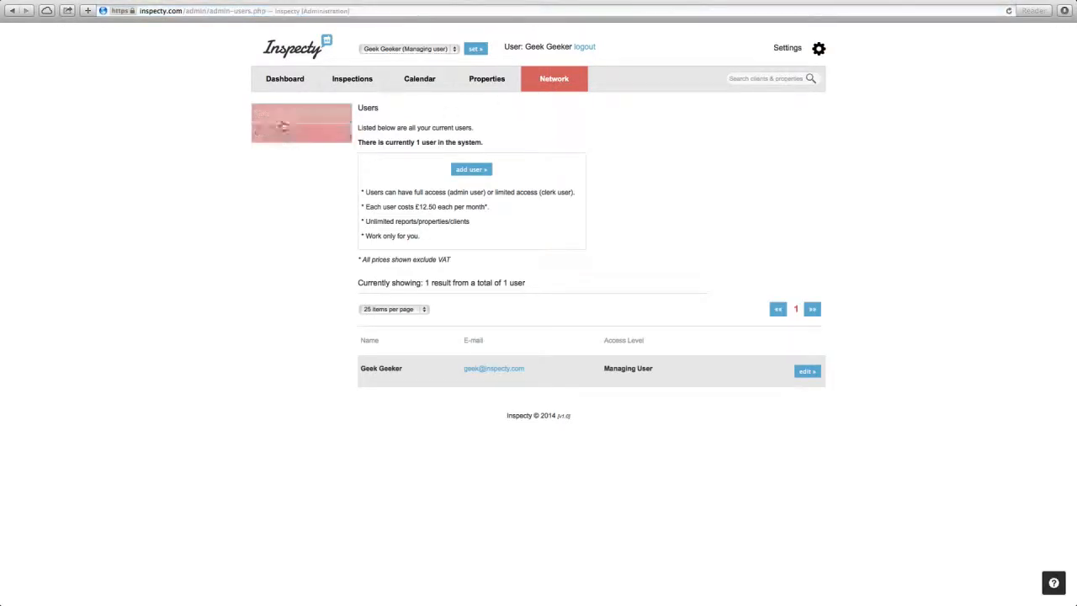
{"action": "left_click", "coordinate": [268, 135]}
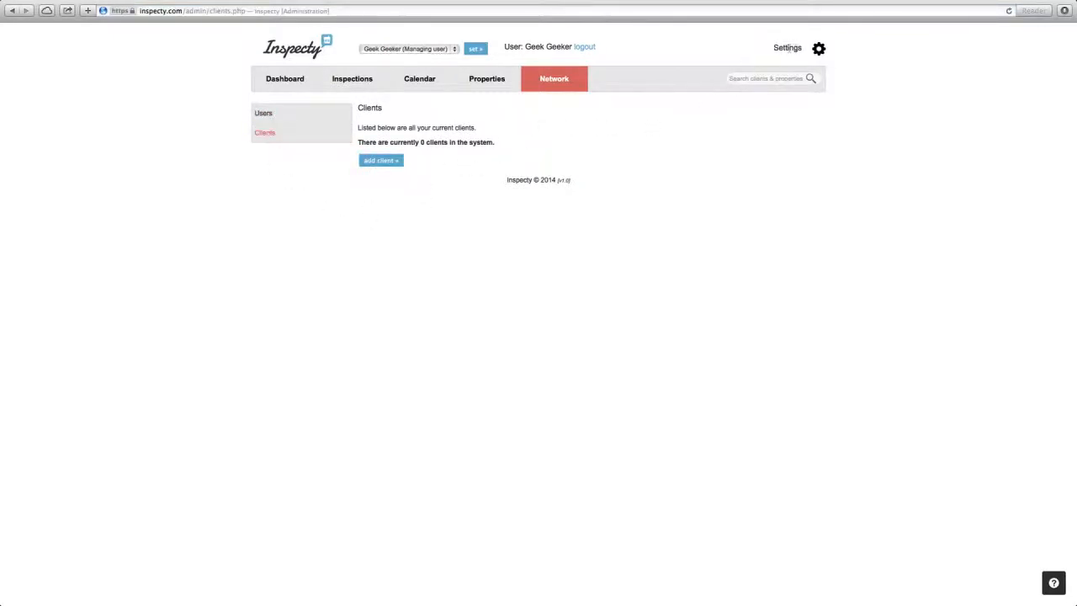
Review the profile settings, the blank company profile form and the account plan and credit card section.
{"action": "left_click", "coordinate": [815, 50]}
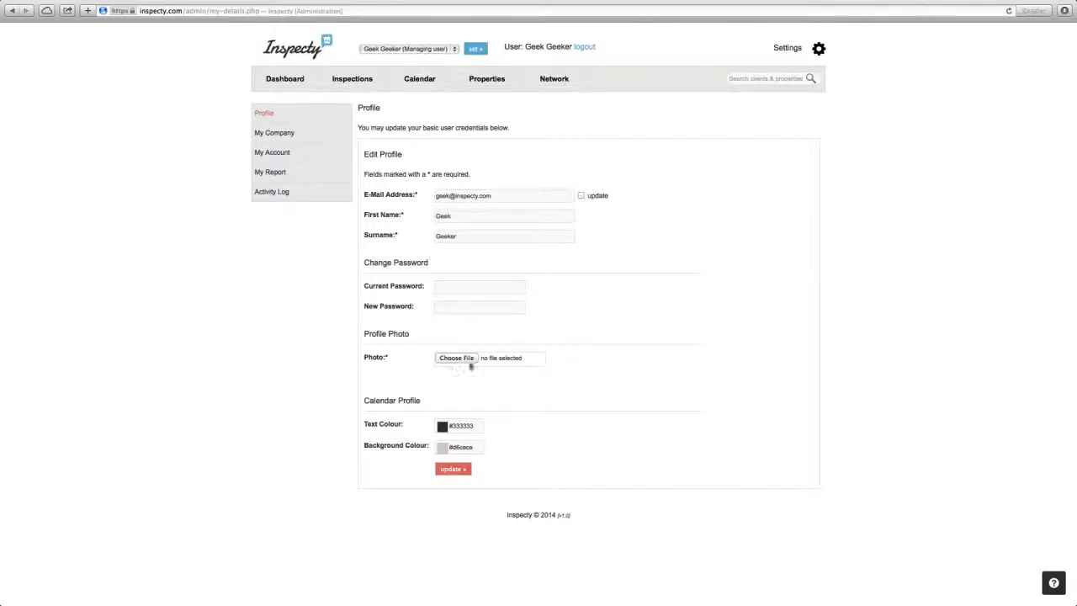
{"action": "left_click", "coordinate": [293, 132]}
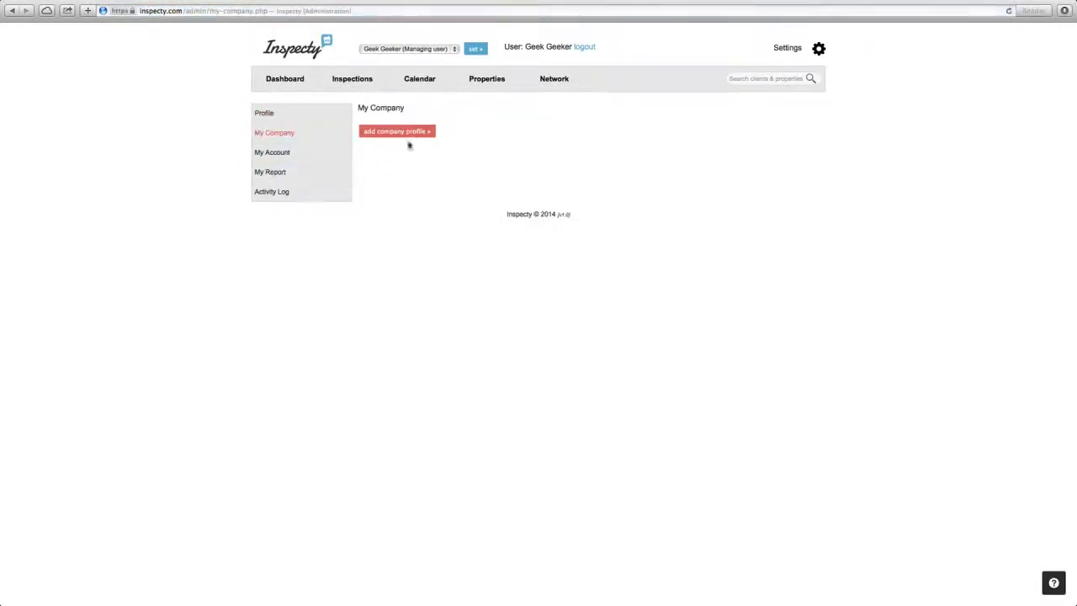
{"action": "left_click", "coordinate": [397, 133]}
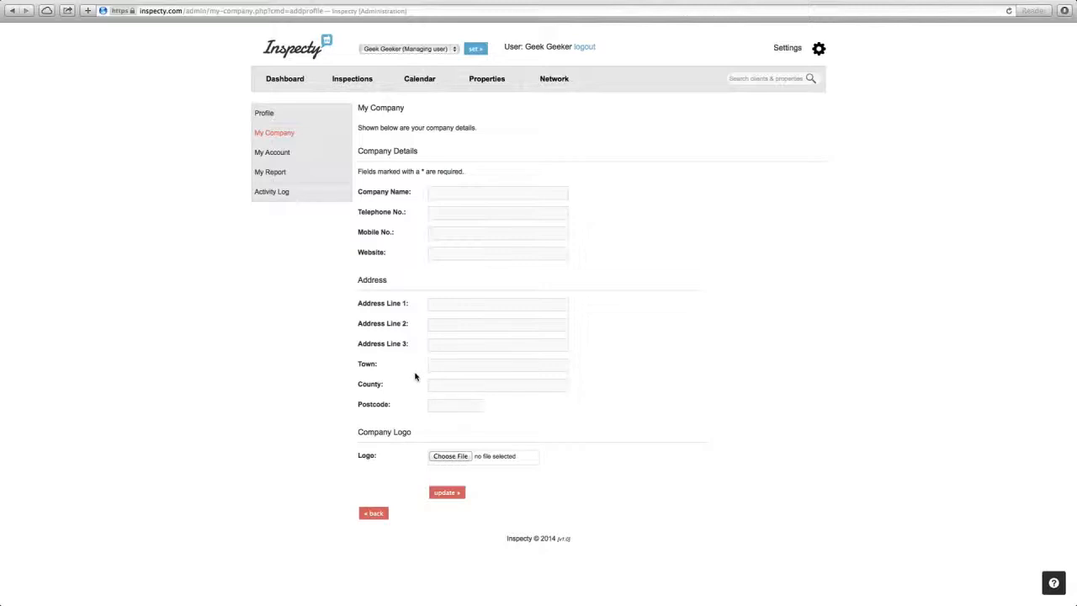
{"action": "left_click", "coordinate": [282, 155]}
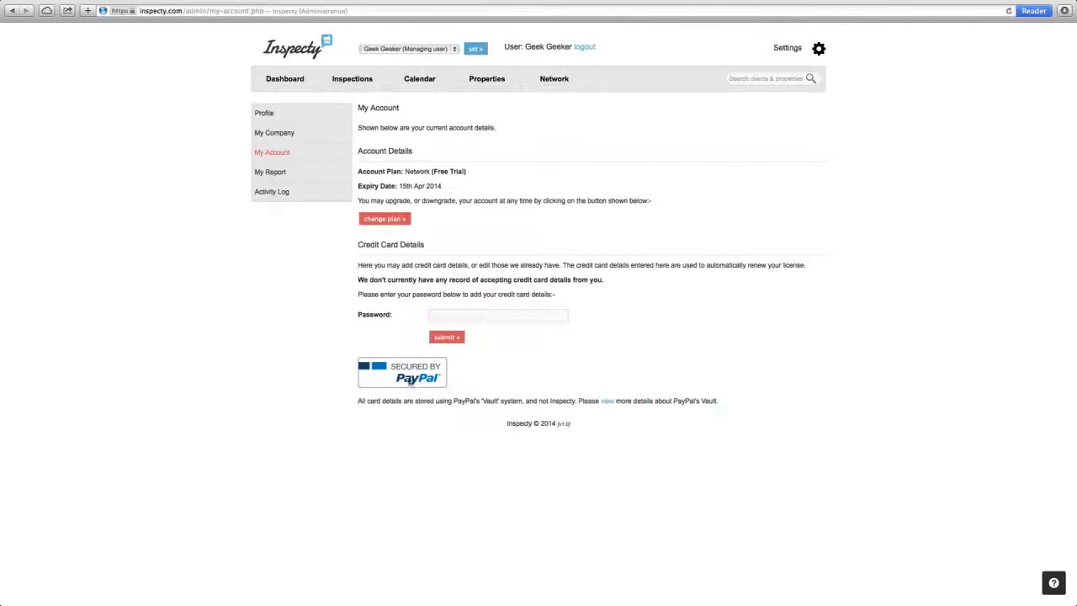
Review the report settings, including the report layout options, terms and conditions and check-in guidance notes.
{"action": "left_click", "coordinate": [273, 176]}
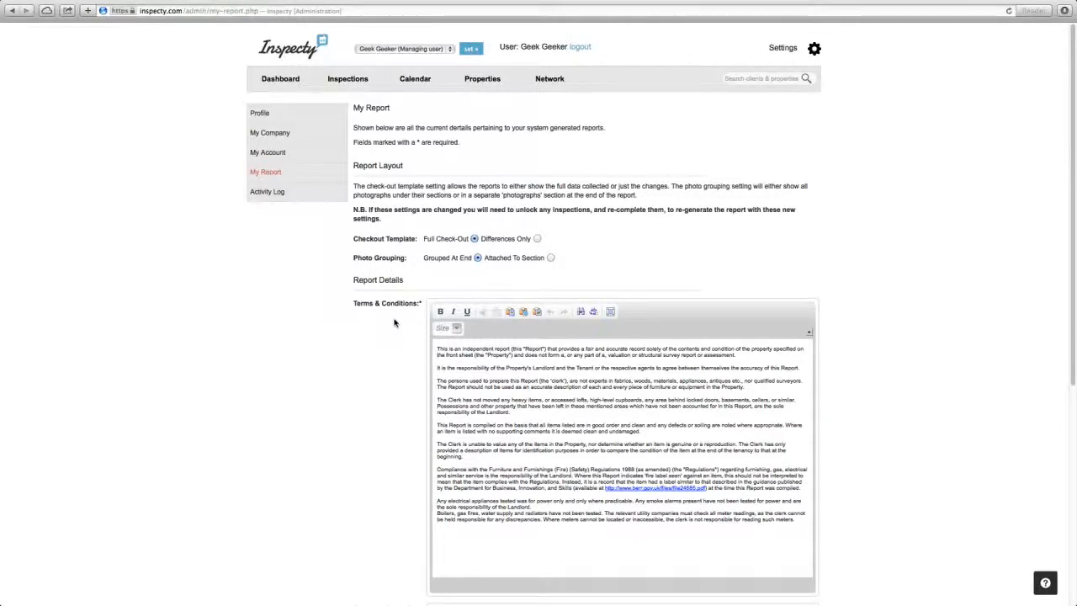
{"action": "scroll", "coordinate": [395, 323], "scroll_direction": "down", "scroll_amount": 4}
{"action": "scroll", "coordinate": [395, 323], "scroll_direction": "down", "scroll_amount": 2}
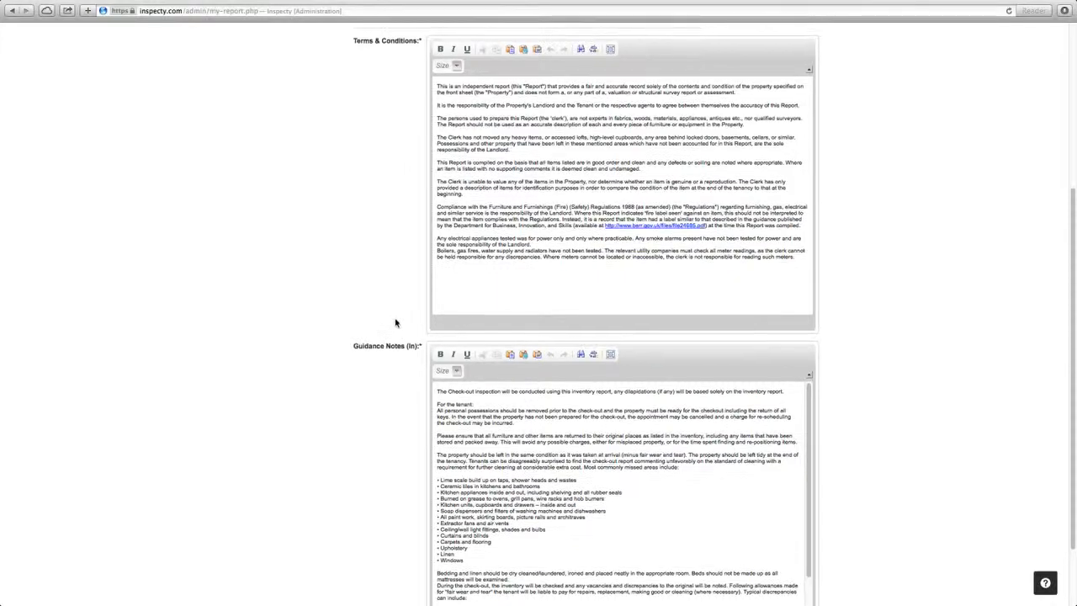
{"action": "scroll", "coordinate": [396, 322], "scroll_direction": "up", "scroll_amount": 4}
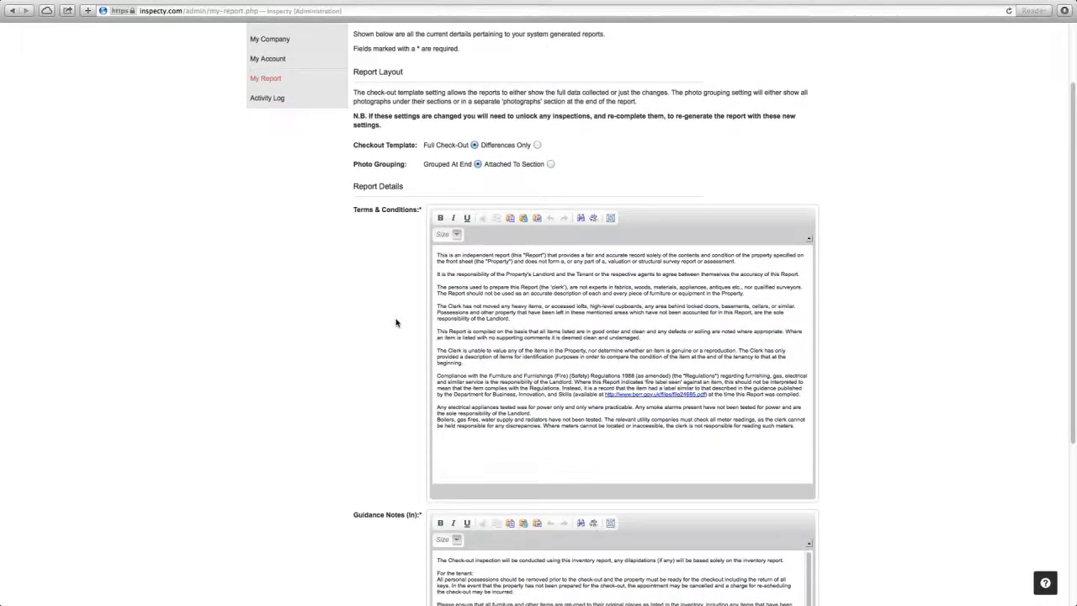
{"action": "scroll", "coordinate": [395, 322], "scroll_direction": "up", "scroll_amount": 3}
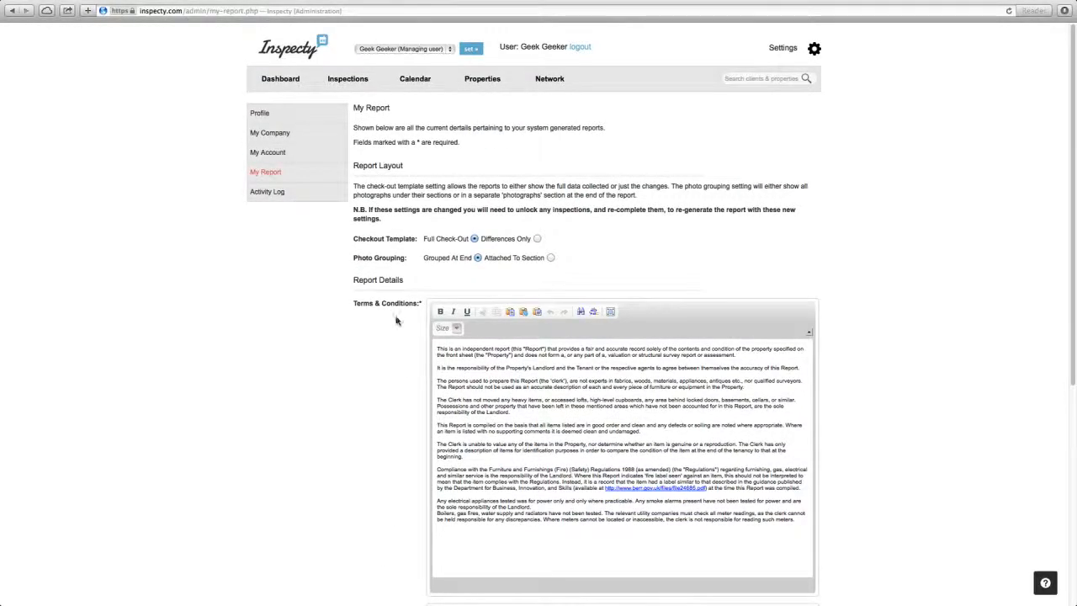
Start a new inspection and add a new property to it, entering the property's street address, town and postcode.
{"action": "left_click", "coordinate": [352, 84]}
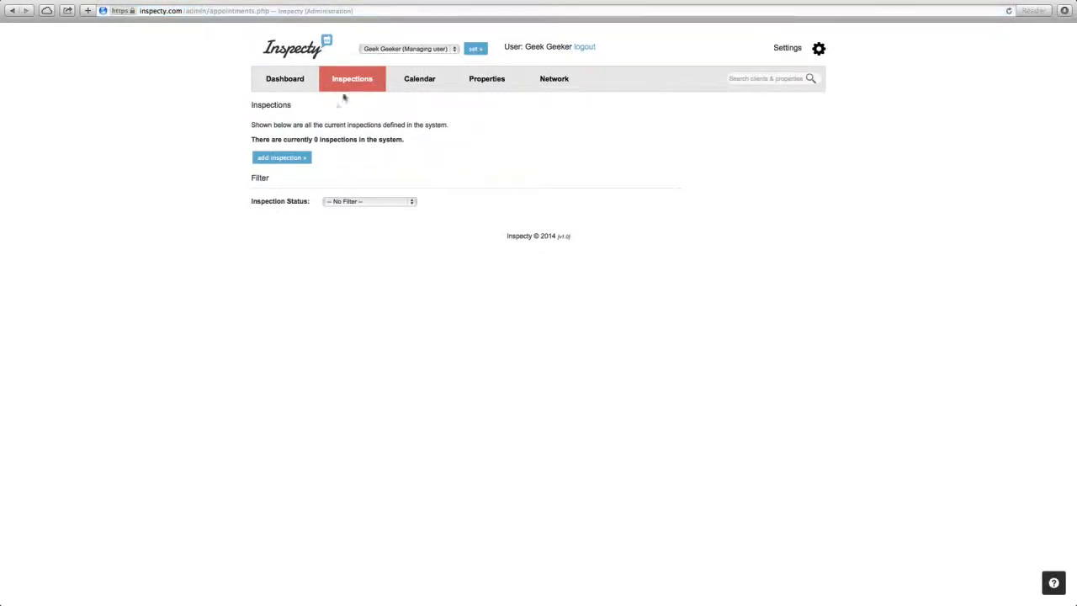
{"action": "left_click", "coordinate": [280, 161]}
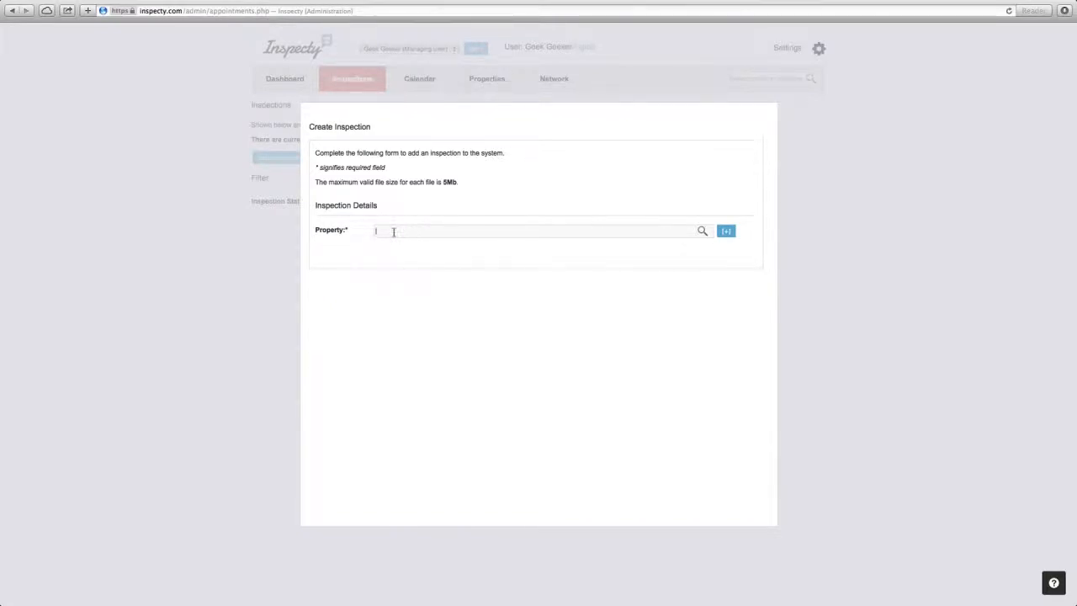
{"action": "left_click", "coordinate": [726, 233]}
{"action": "left_click", "coordinate": [493, 230]}
{"action": "key", "text": "Tab"}
{"action": "key", "text": "Tab"}
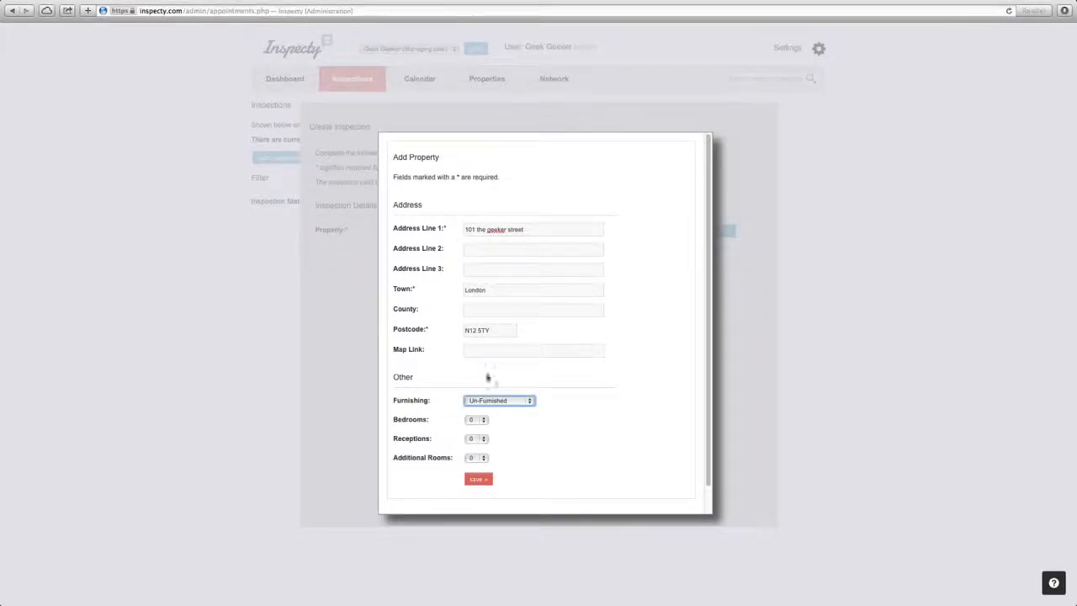
Give the new property 1 bedroom and 1 reception, save it and return to the inspection form.
{"action": "left_click", "coordinate": [481, 419]}
{"action": "left_click", "coordinate": [482, 439]}
{"action": "left_click", "coordinate": [482, 439]}
{"action": "left_click", "coordinate": [476, 451]}
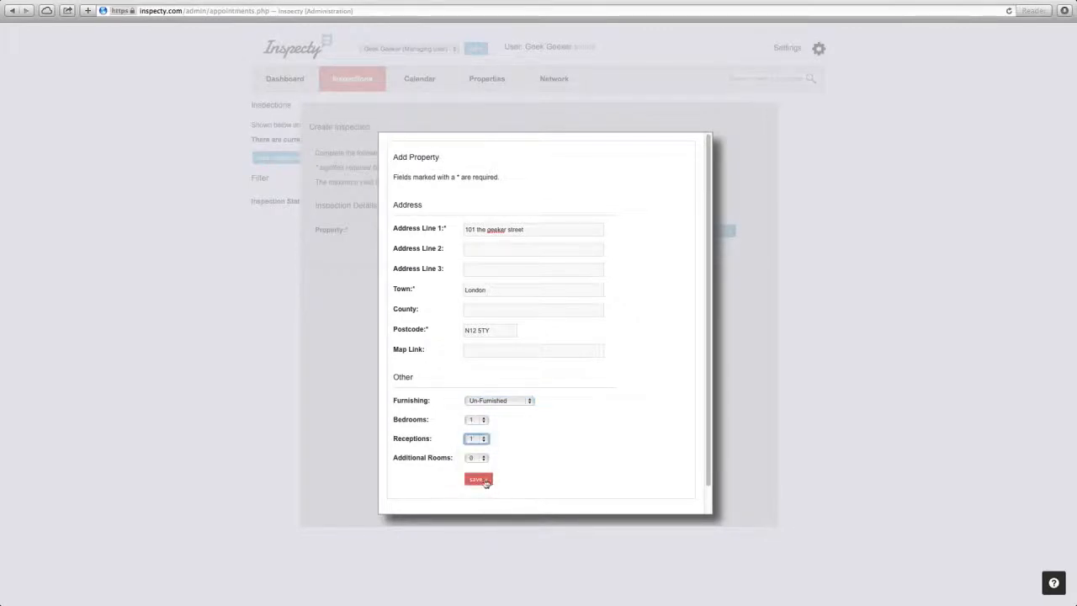
{"action": "left_click", "coordinate": [481, 482]}
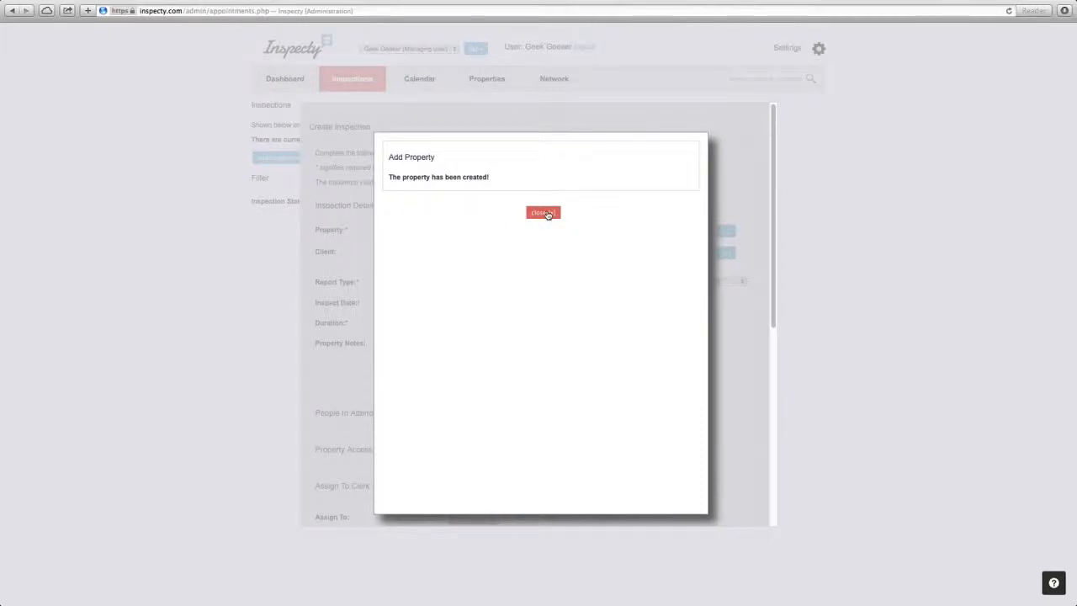
{"action": "left_click", "coordinate": [545, 212]}
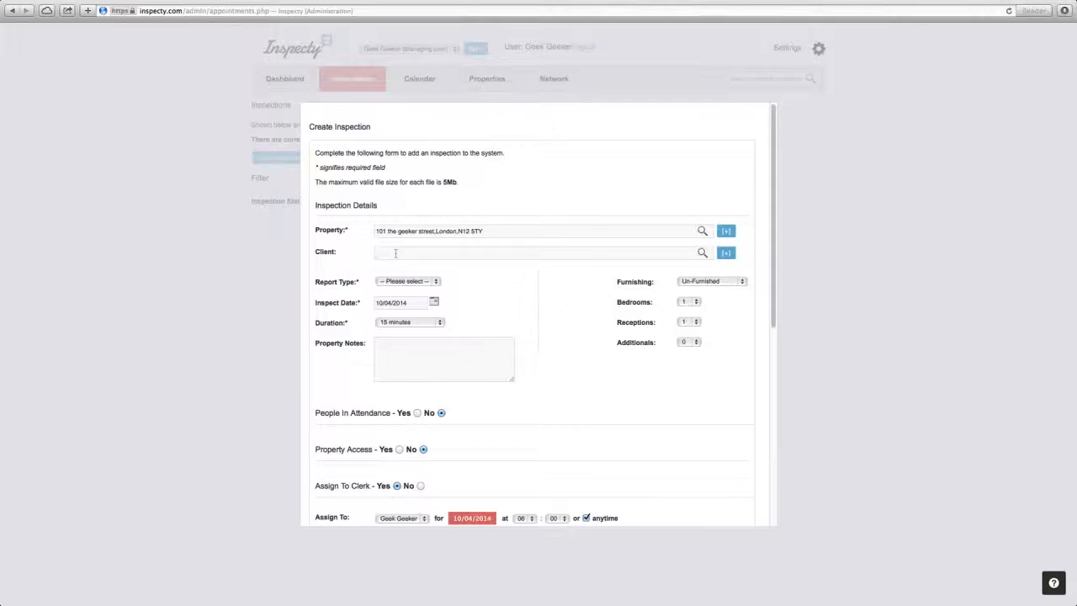
Add a new client to the inspection with first name, surname and e-mail address, using the account type Property Owner.
{"action": "left_click", "coordinate": [727, 253]}
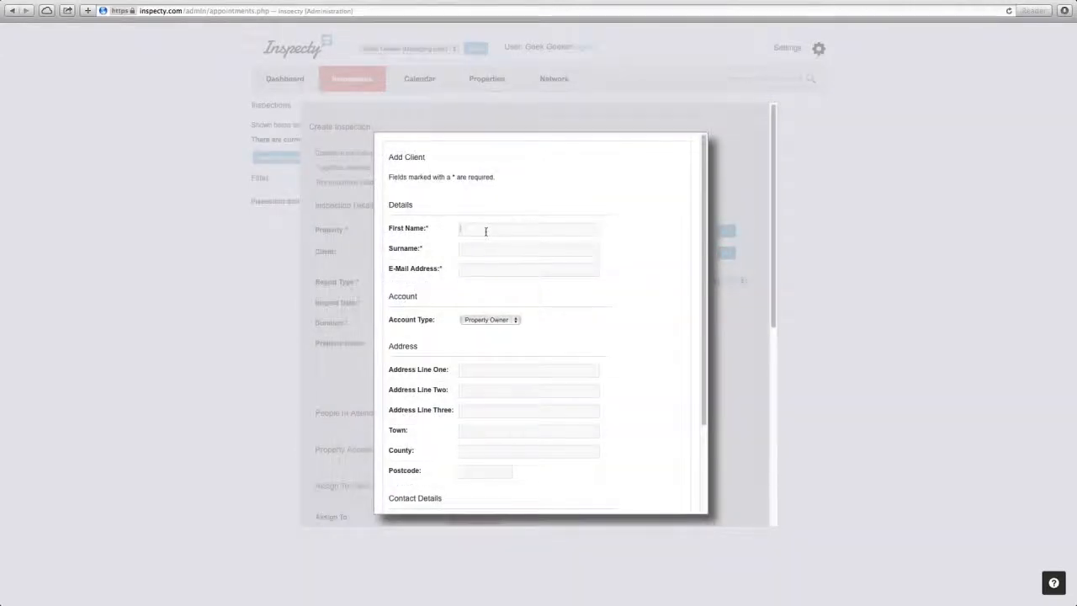
{"action": "type", "text": "Make"}
{"action": "key", "text": "Tab"}
{"action": "type", "text": "Smith"}
{"action": "key", "text": "Tab"}
{"action": "left_click", "coordinate": [517, 321]}
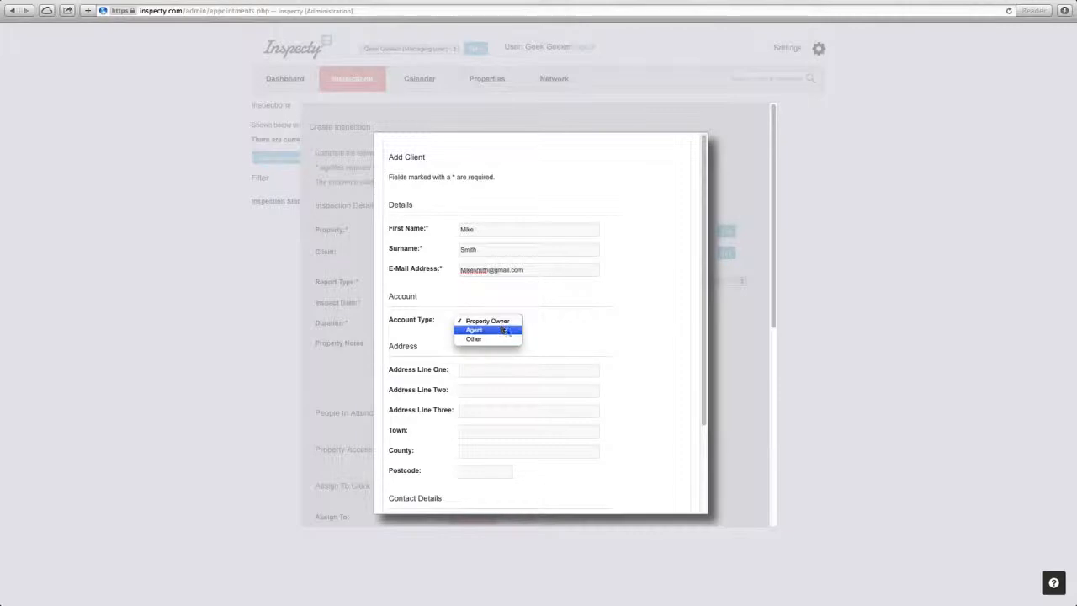
{"action": "left_click", "coordinate": [501, 320]}
{"action": "left_click", "coordinate": [489, 371]}
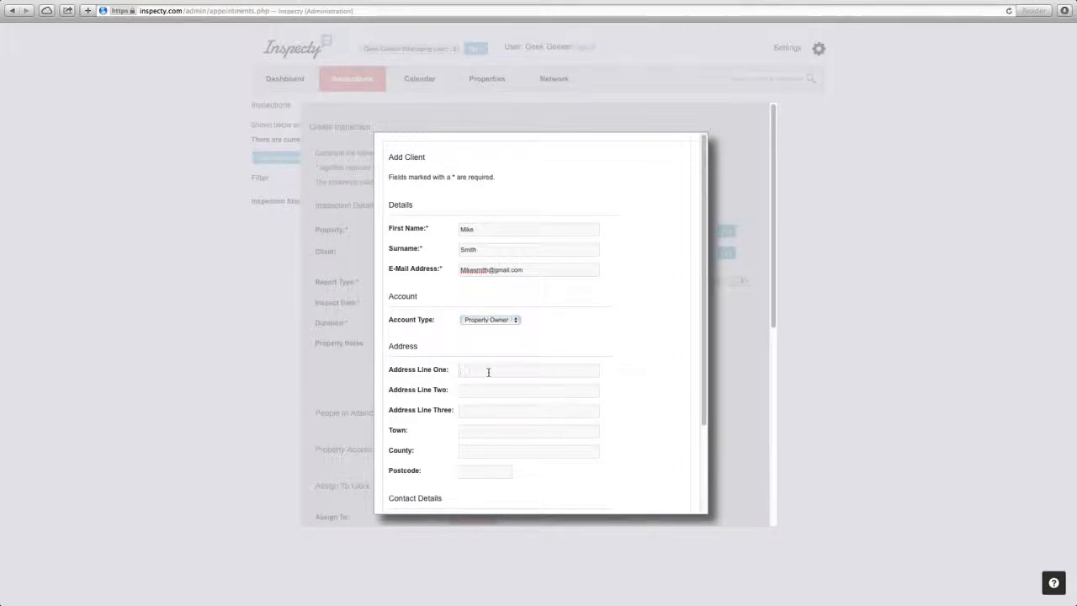
Enter the client's mobile number, save the client and return to the inspection form.
{"action": "scroll", "coordinate": [514, 389], "scroll_direction": "down", "scroll_amount": 3}
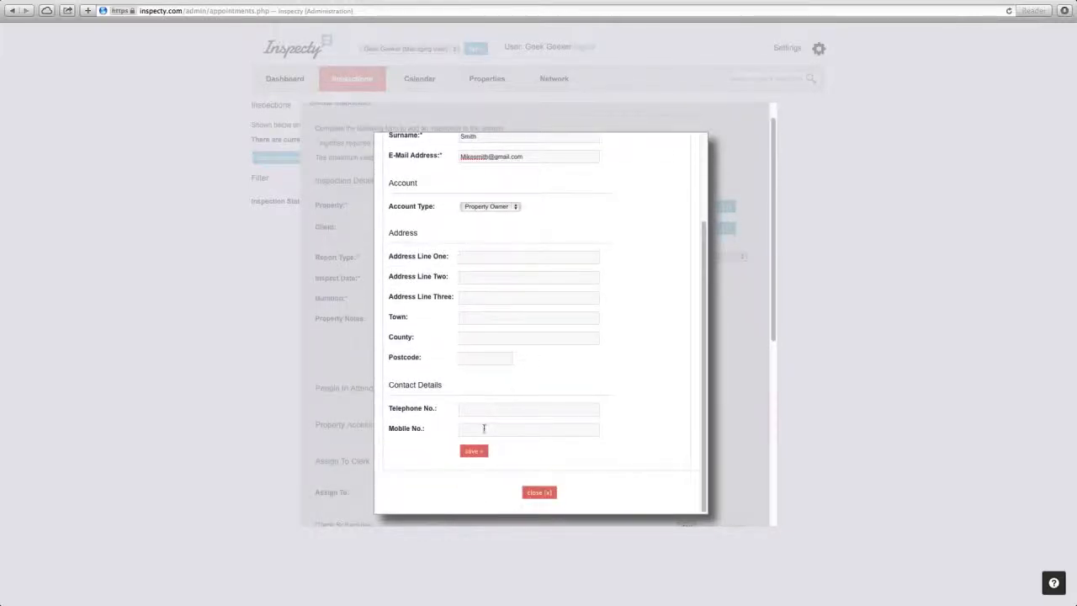
{"action": "left_click", "coordinate": [474, 451]}
{"action": "left_click", "coordinate": [543, 214]}
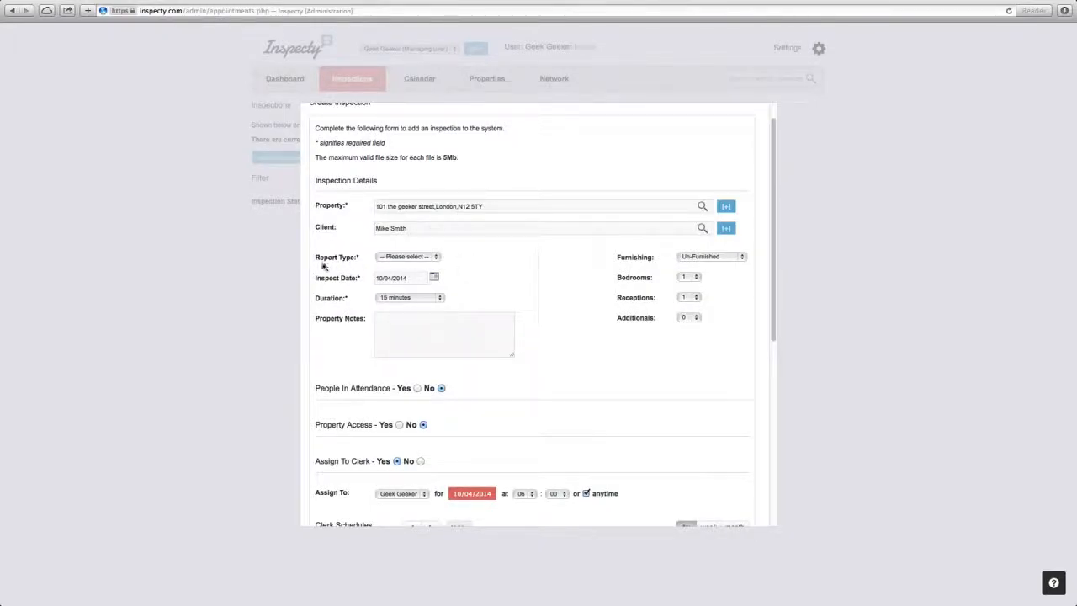
Set the inspection's report type to Inventory Make and its duration to 1 hour 30 minutes.
{"action": "left_click", "coordinate": [437, 258]}
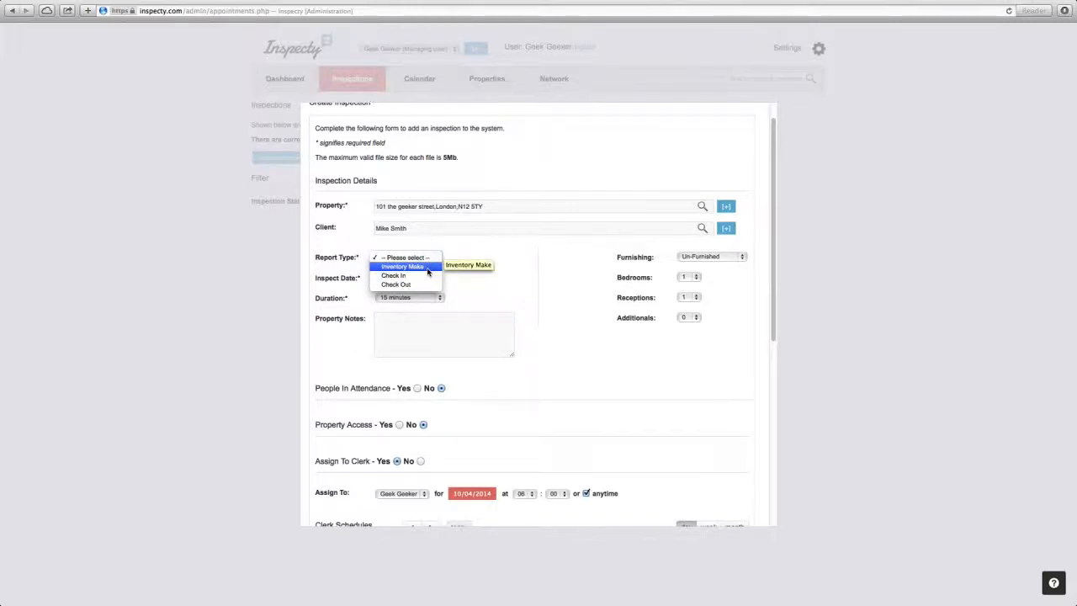
{"action": "left_click", "coordinate": [428, 268]}
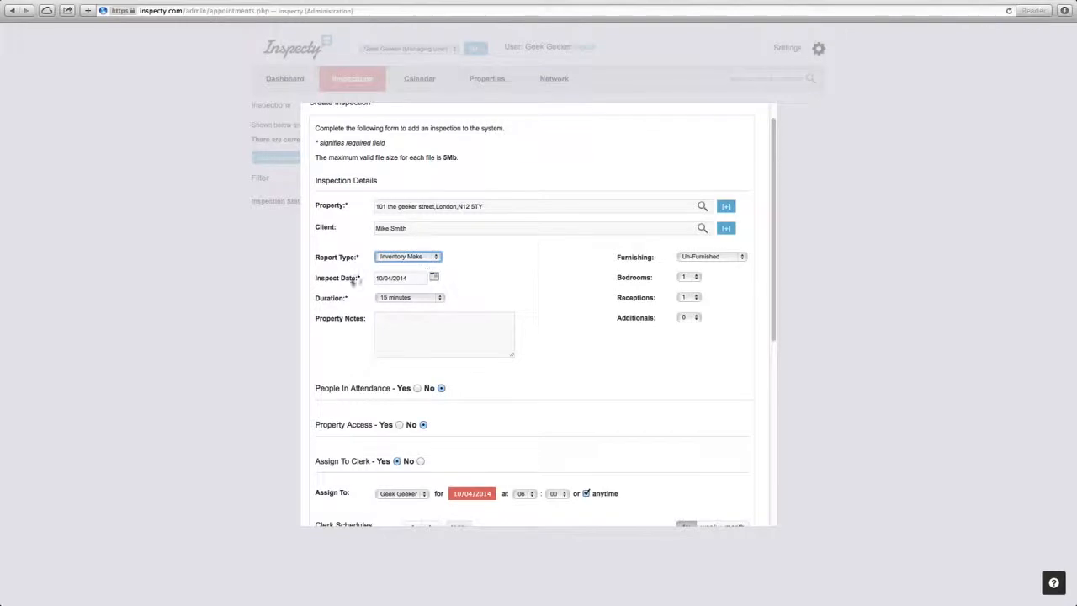
{"action": "left_click", "coordinate": [439, 298]}
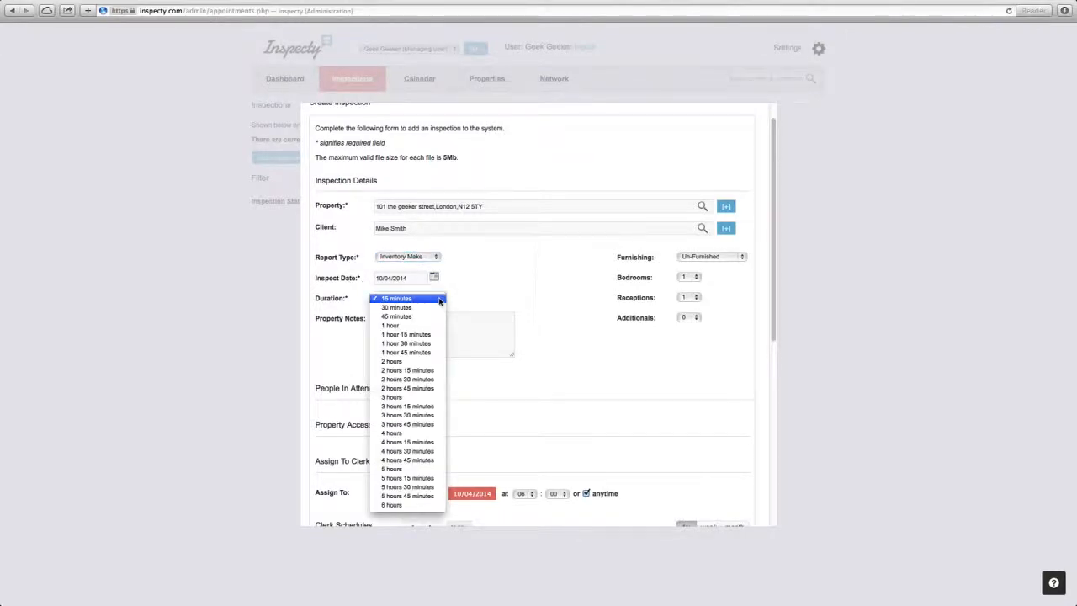
{"action": "left_click", "coordinate": [421, 344]}
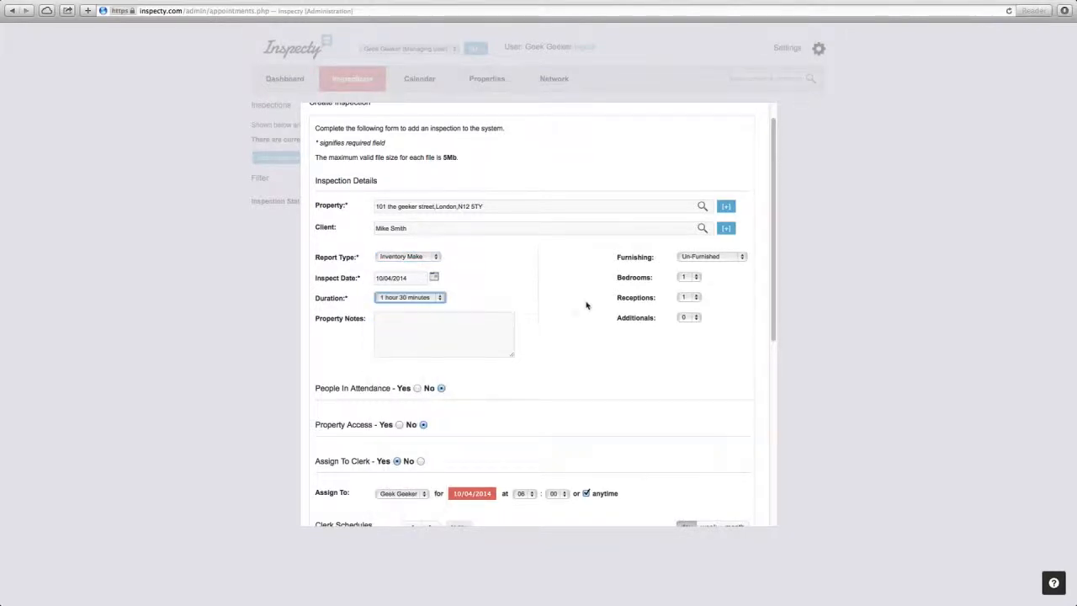
Switch People In Attendance to Yes to view its tenant and landlord options, and set it back to No.
{"action": "scroll", "coordinate": [539, 332], "scroll_direction": "down", "scroll_amount": 3}
{"action": "left_click", "coordinate": [399, 247]}
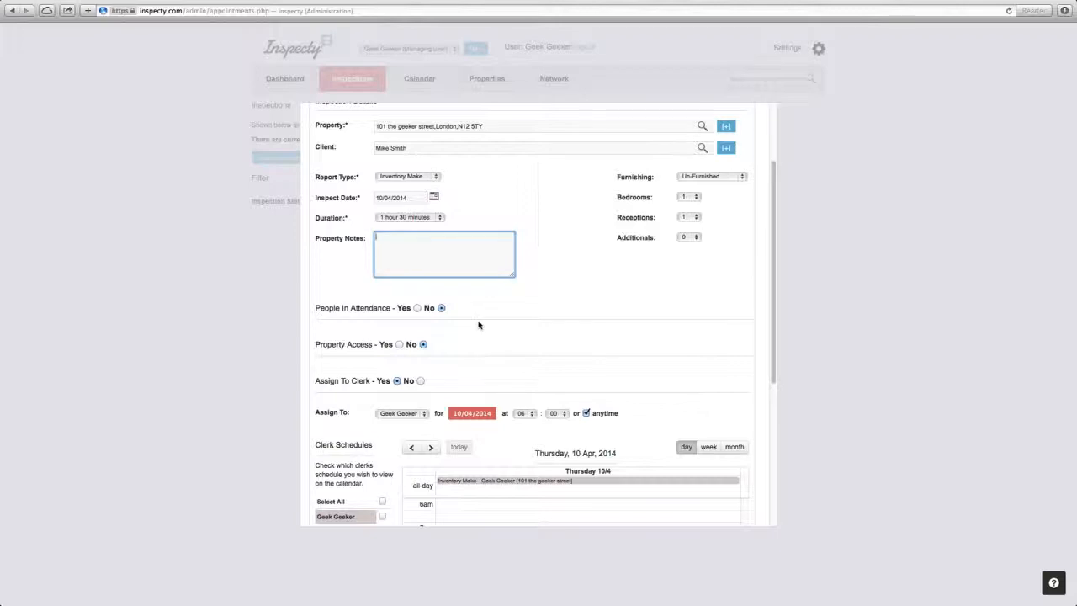
{"action": "left_click", "coordinate": [417, 308]}
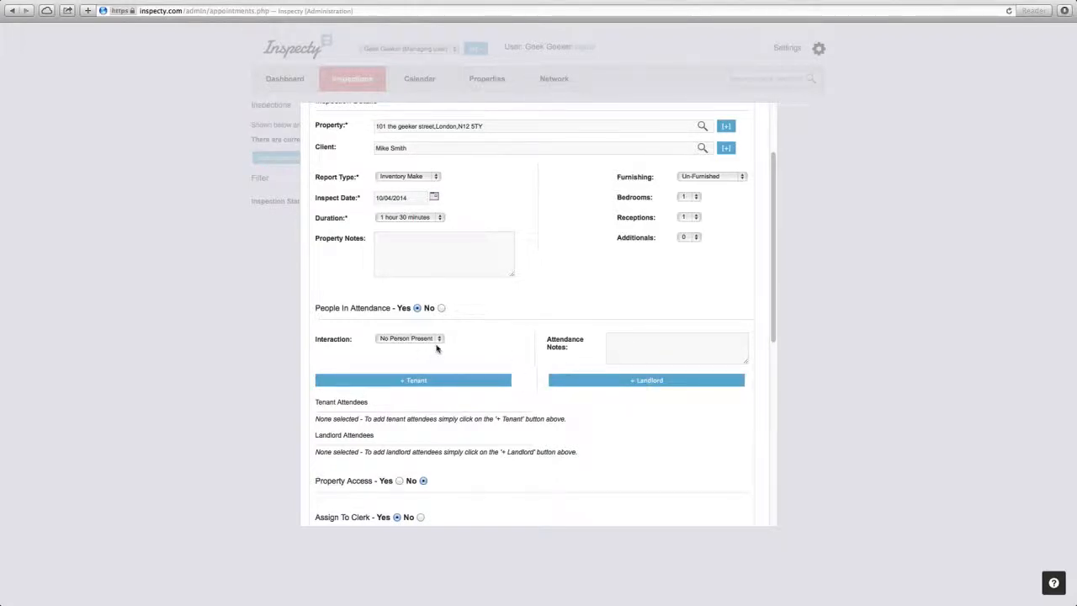
{"action": "left_click", "coordinate": [442, 308]}
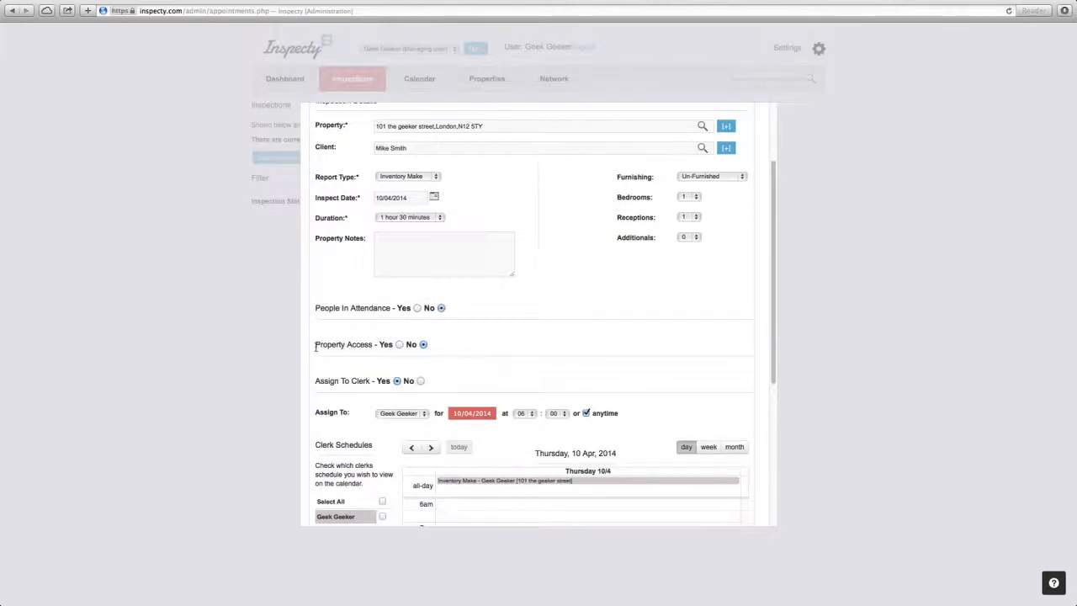
Switch Property Access to Yes to view its Access Via and Return Keys options, and set it back to No.
{"action": "left_click", "coordinate": [399, 344]}
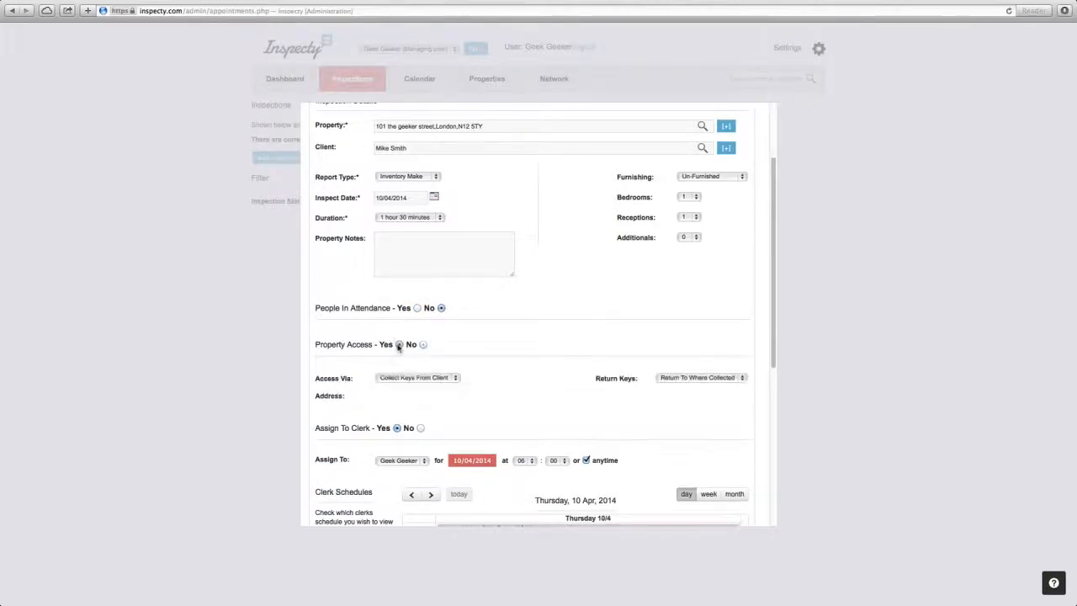
{"action": "left_click", "coordinate": [449, 379]}
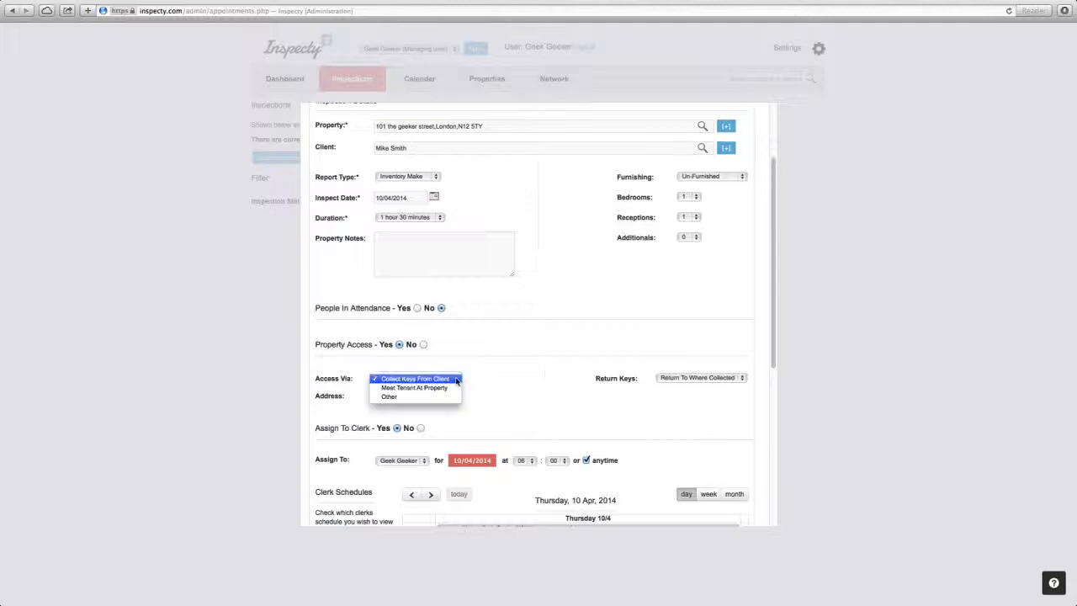
{"action": "left_click", "coordinate": [704, 381]}
{"action": "left_click", "coordinate": [705, 383]}
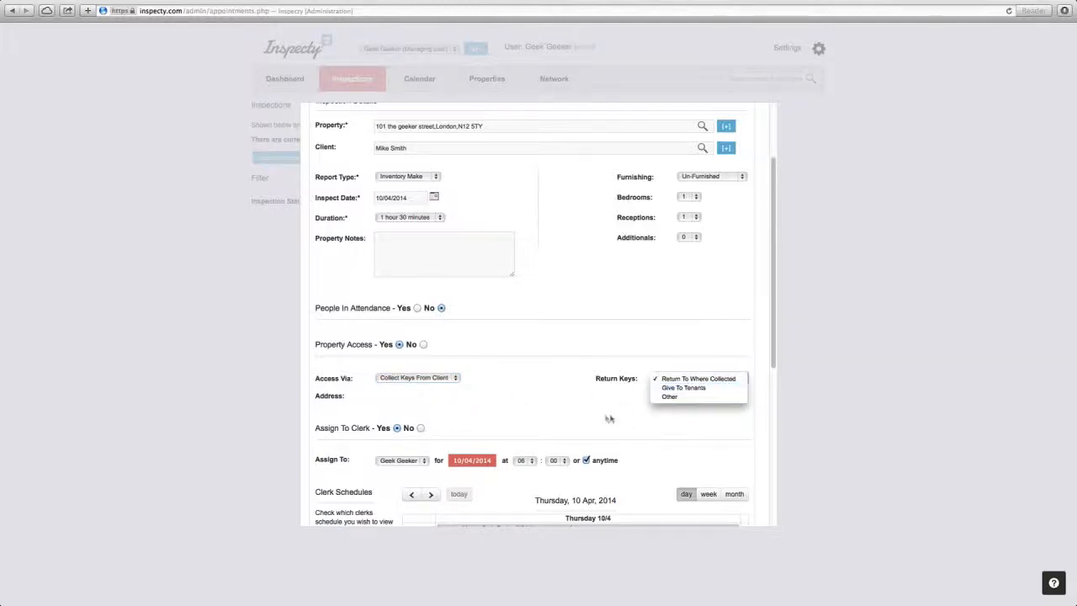
{"action": "left_click", "coordinate": [577, 402]}
{"action": "left_click", "coordinate": [423, 344]}
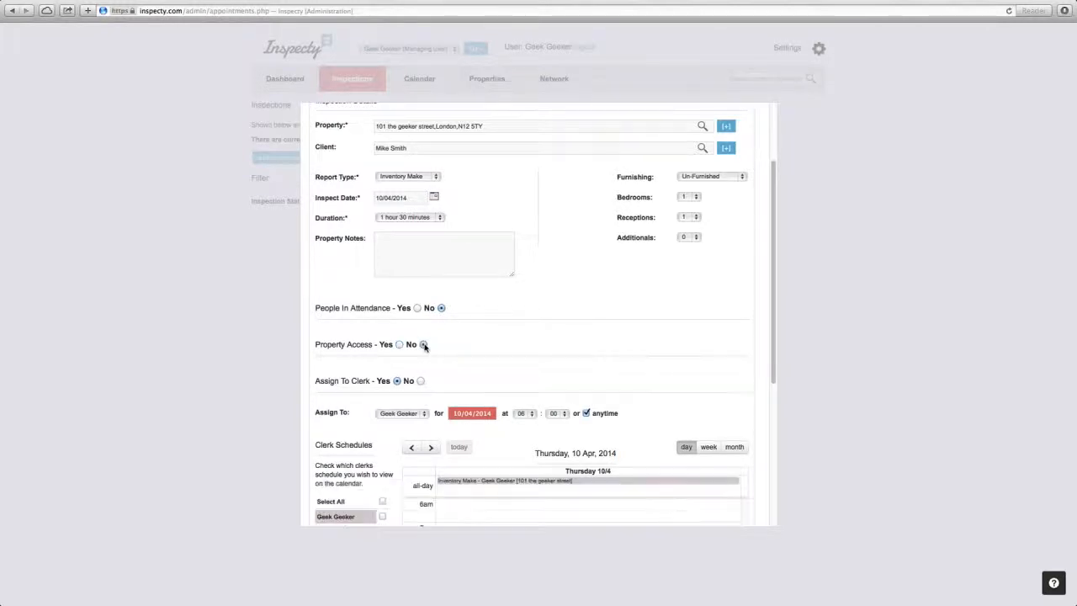
Select the managing user as the clerk the inspection is assigned to.
{"action": "scroll", "coordinate": [465, 370], "scroll_direction": "down", "scroll_amount": 3}
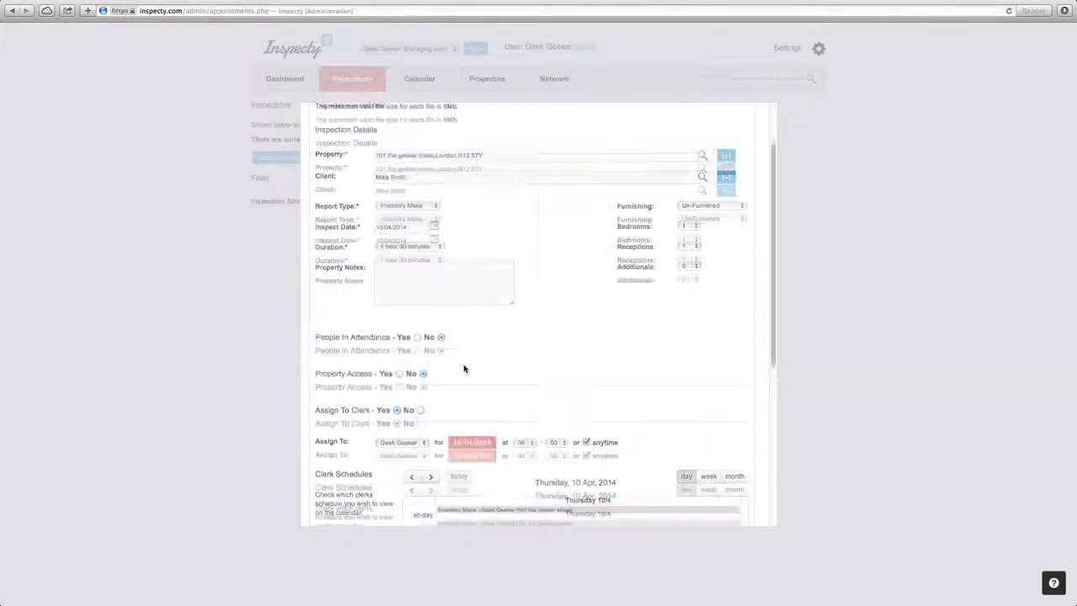
{"action": "left_click", "coordinate": [425, 274]}
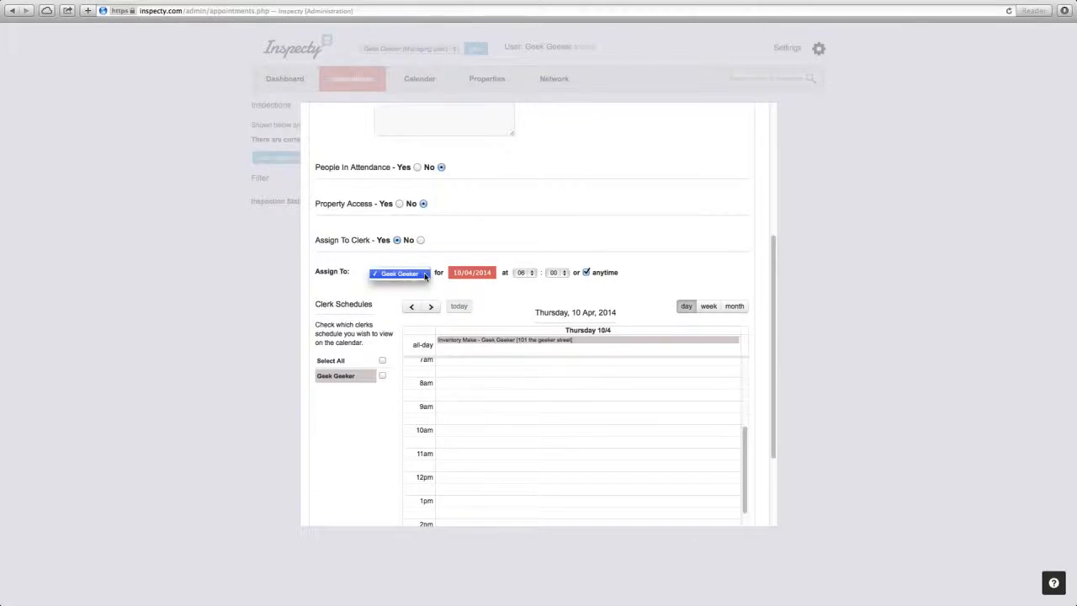
{"action": "left_click", "coordinate": [425, 275]}
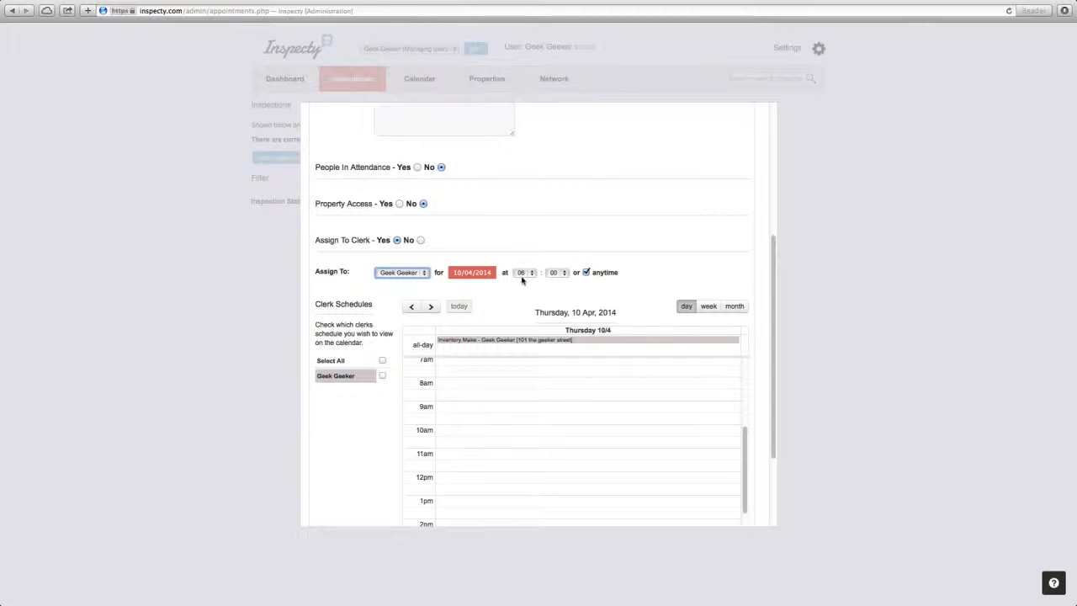
Give the clerk assignment a fixed start time of 10:00, and switch it back to anytime.
{"action": "left_click", "coordinate": [586, 273]}
{"action": "left_click", "coordinate": [532, 274]}
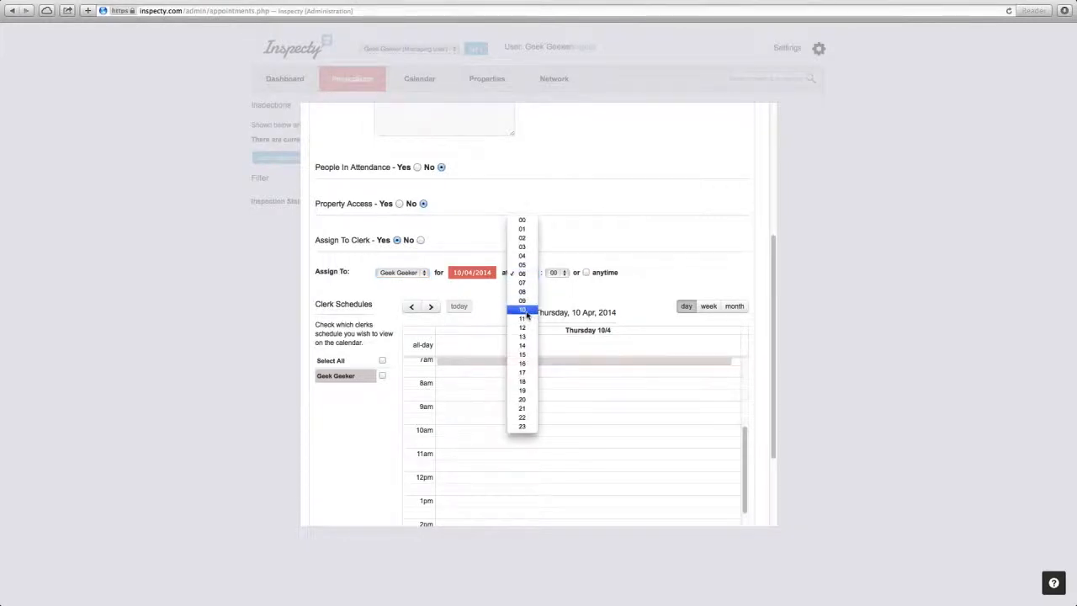
{"action": "left_click", "coordinate": [527, 310]}
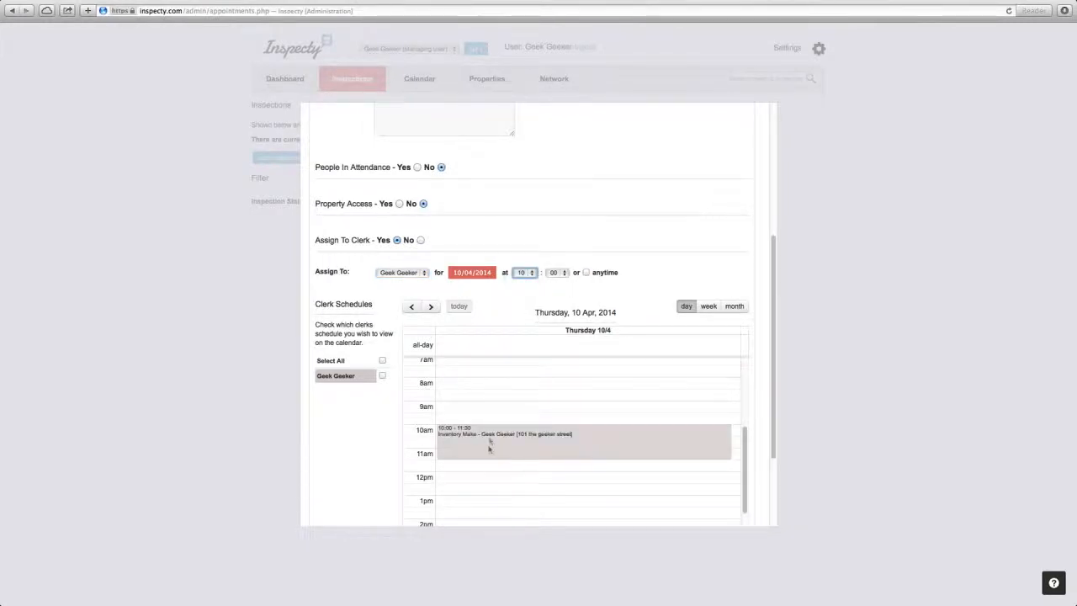
{"action": "left_click", "coordinate": [587, 273]}
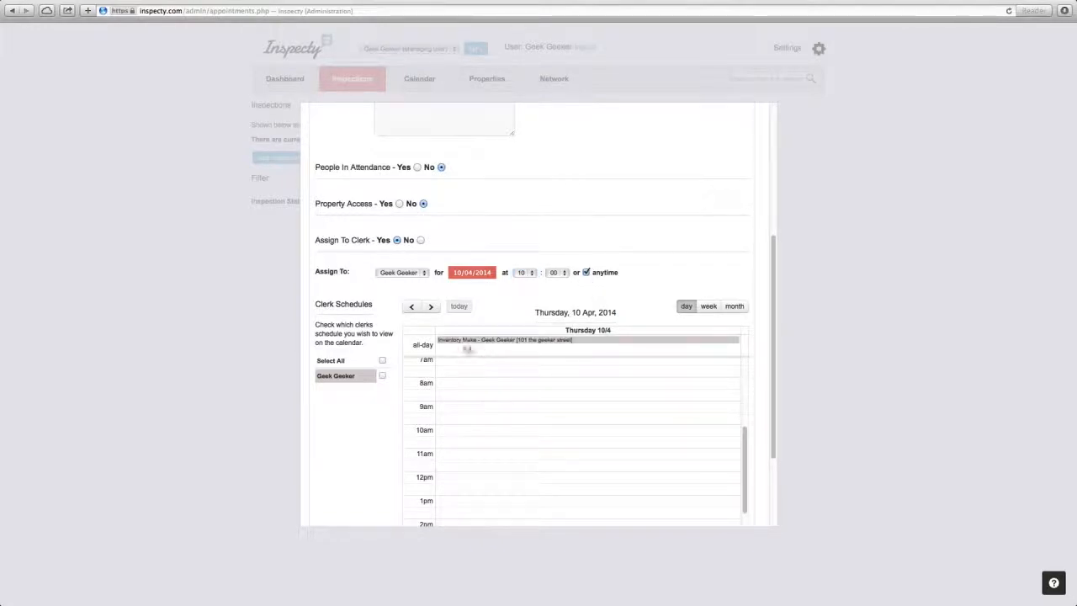
Save the new Inventory Make inspection.
{"action": "scroll", "coordinate": [761, 306], "scroll_direction": "down", "scroll_amount": 3}
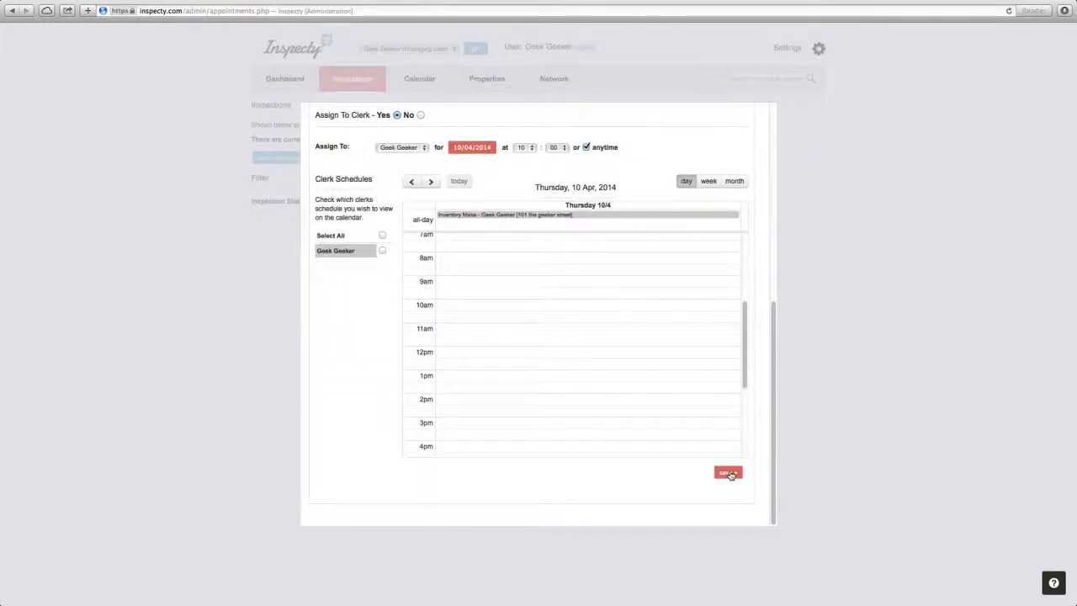
{"action": "left_click", "coordinate": [728, 473]}
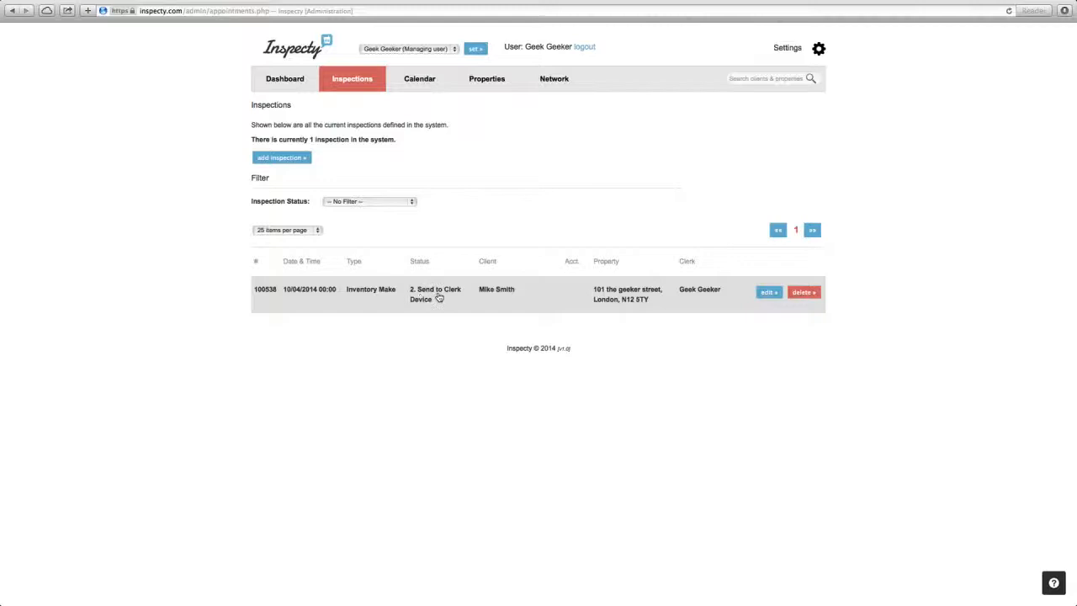
Open the saved inspection for editing, view its Report Status options, and return to the inspections list.
{"action": "left_click", "coordinate": [768, 292]}
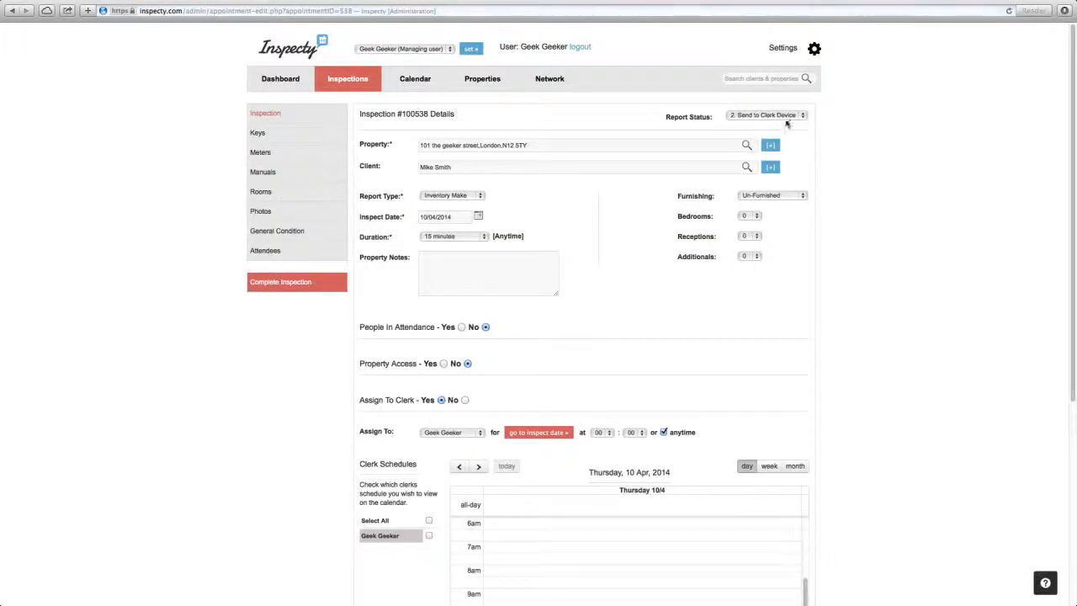
{"action": "left_click", "coordinate": [803, 116]}
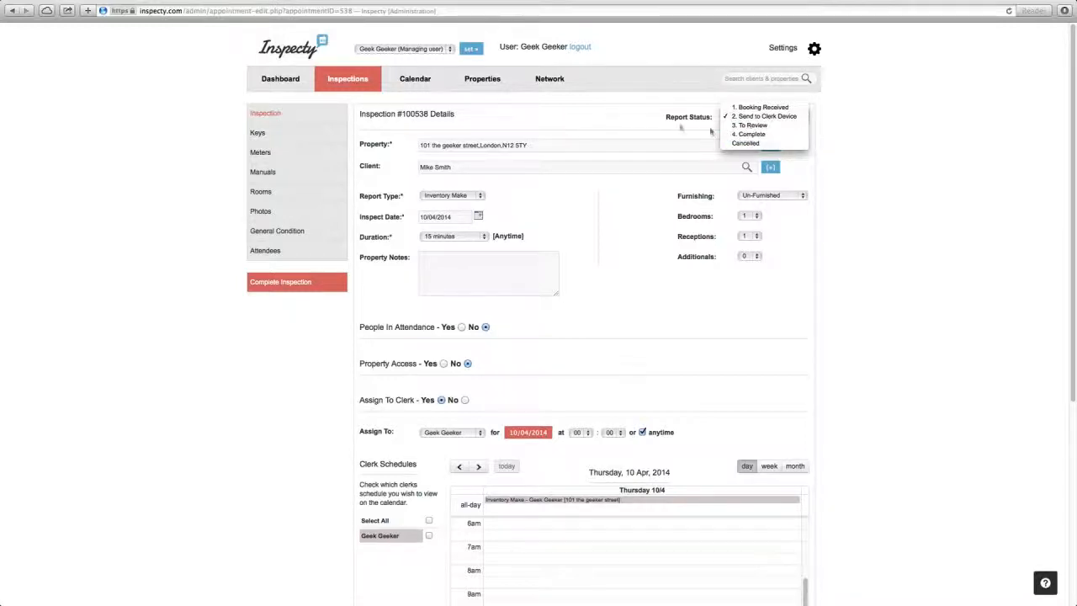
{"action": "left_click", "coordinate": [354, 78]}
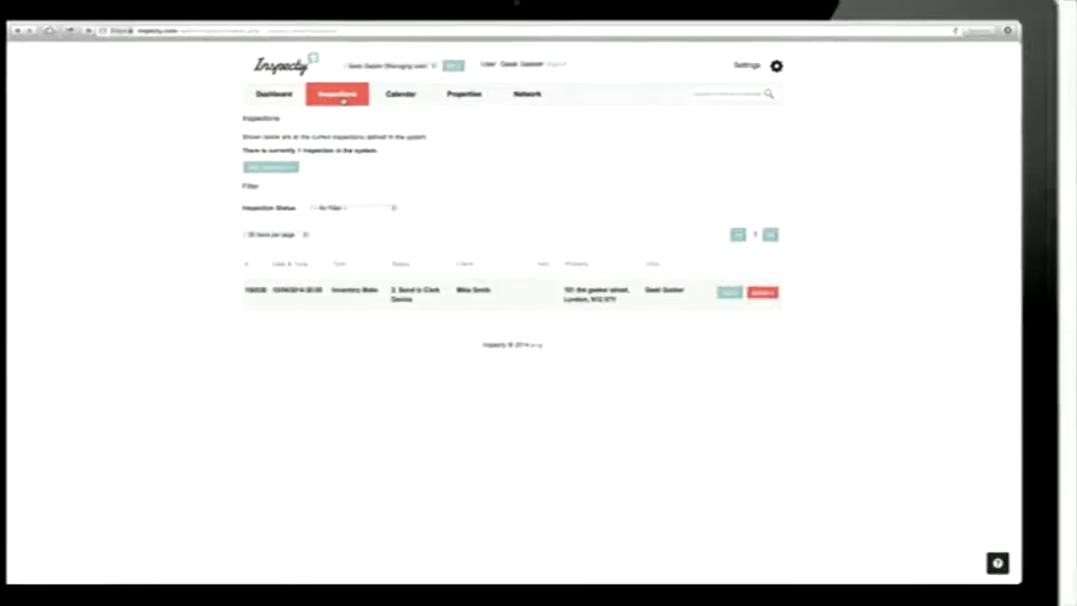